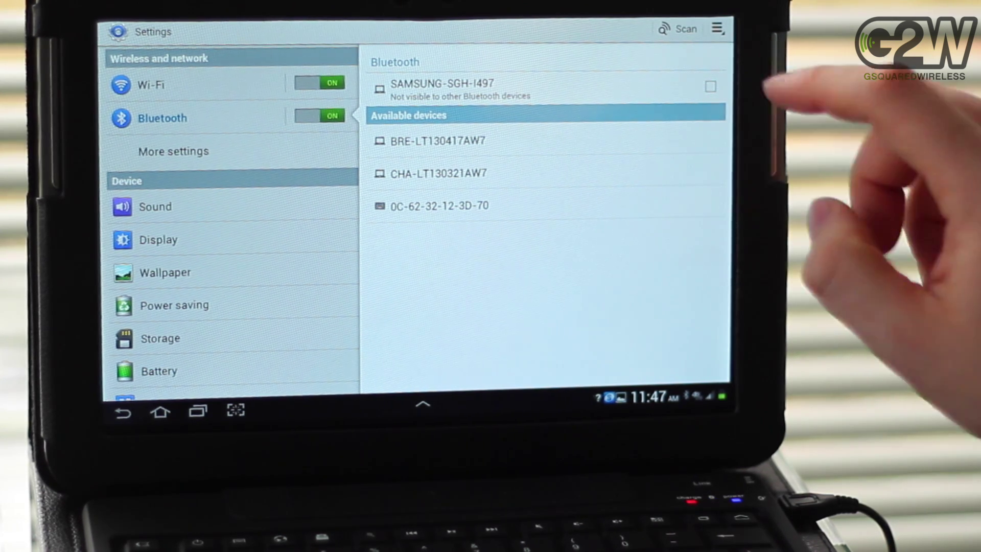
Step: Scan for nearby devices and start pairing with the Bluetooth Keyboard
left_click(678, 28)
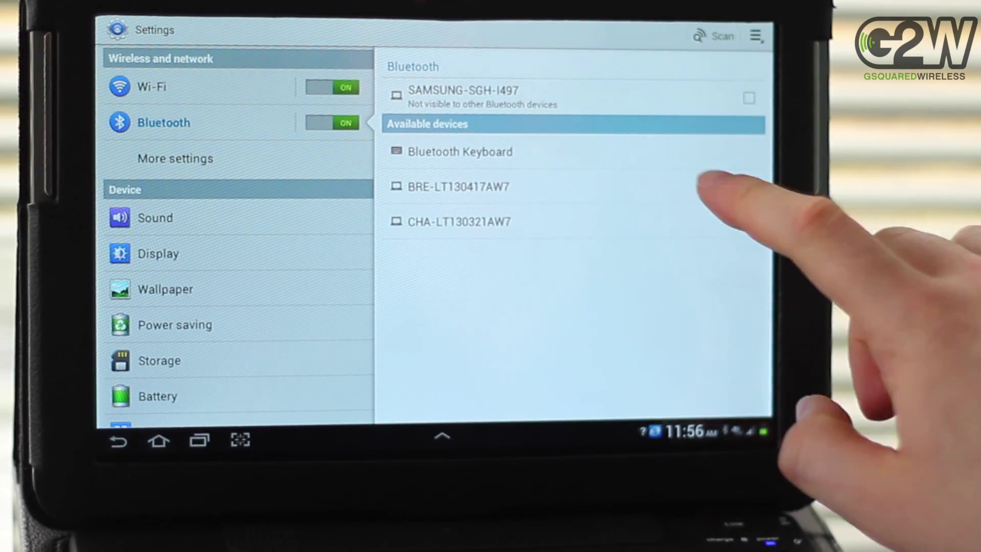
left_click(656, 151)
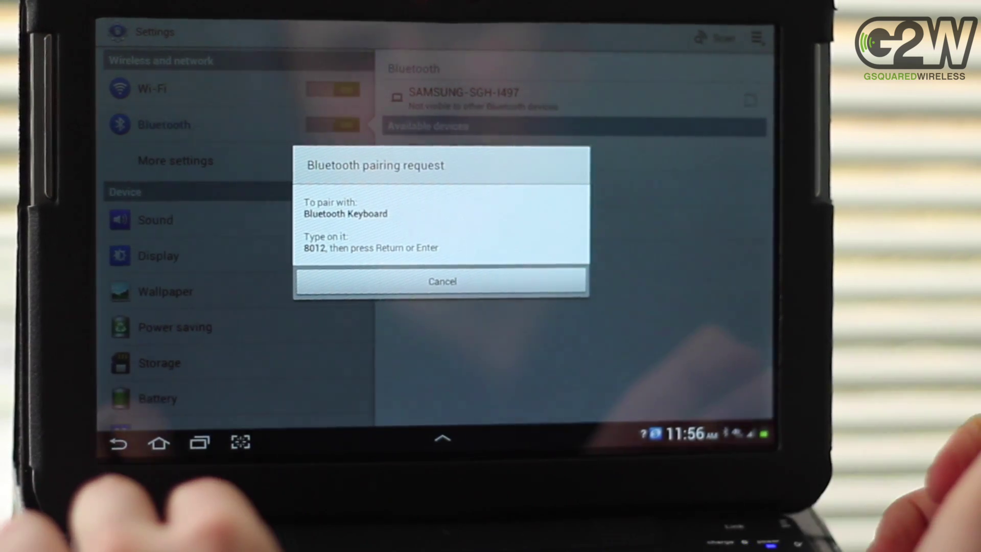
type("8012")
Step: Enter pairing code 8012 on the Bluetooth Keyboard to finish pairing
key("Return")
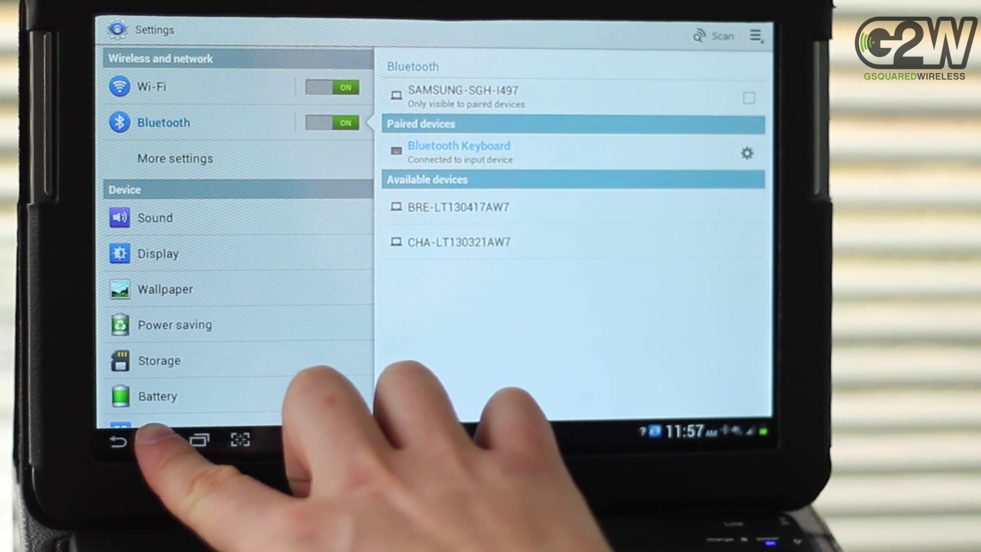
Step: Go to the home screen and launch the Browser to load the att.net home page
left_click(159, 440)
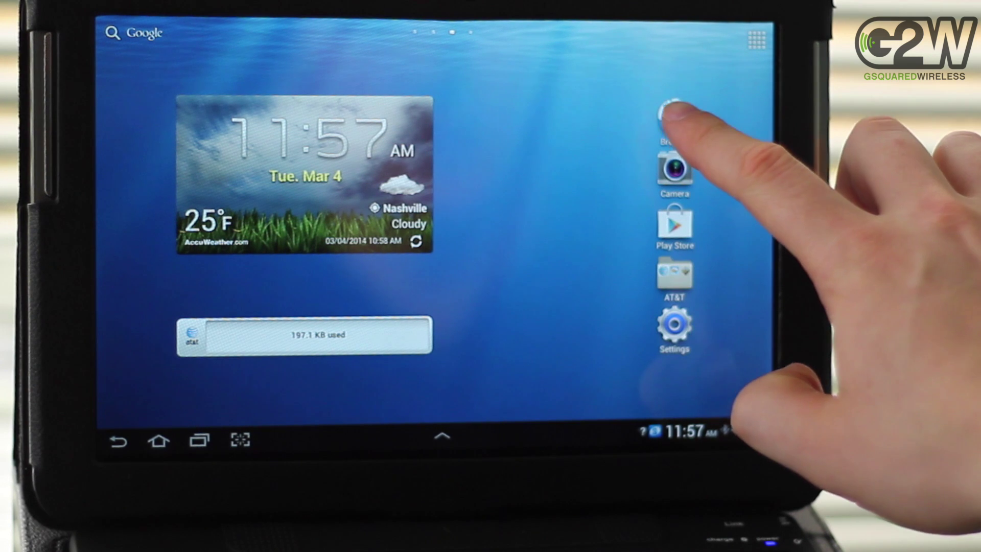
left_click(676, 118)
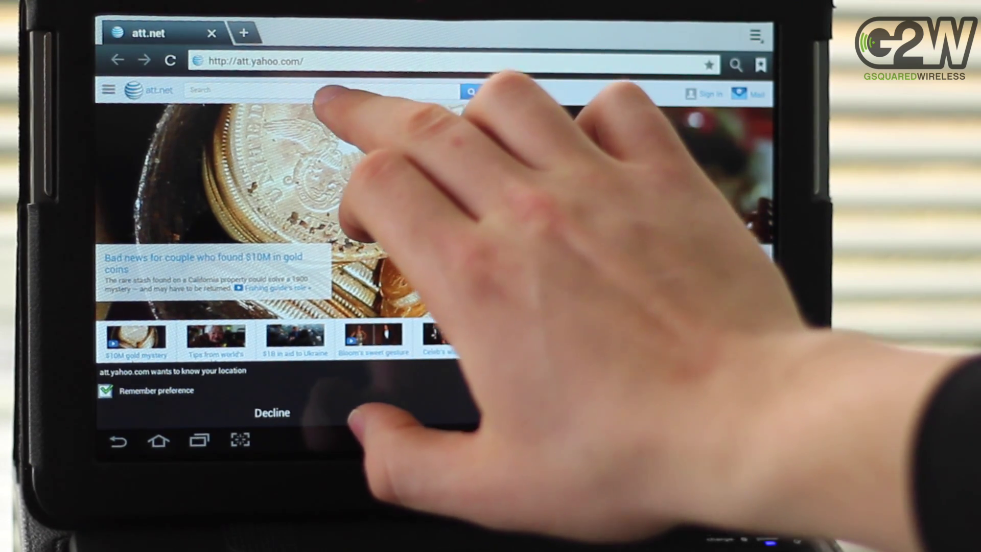
Step: Type a test search into the address bar with the physical keyboard, then cancel it
left_click(337, 61)
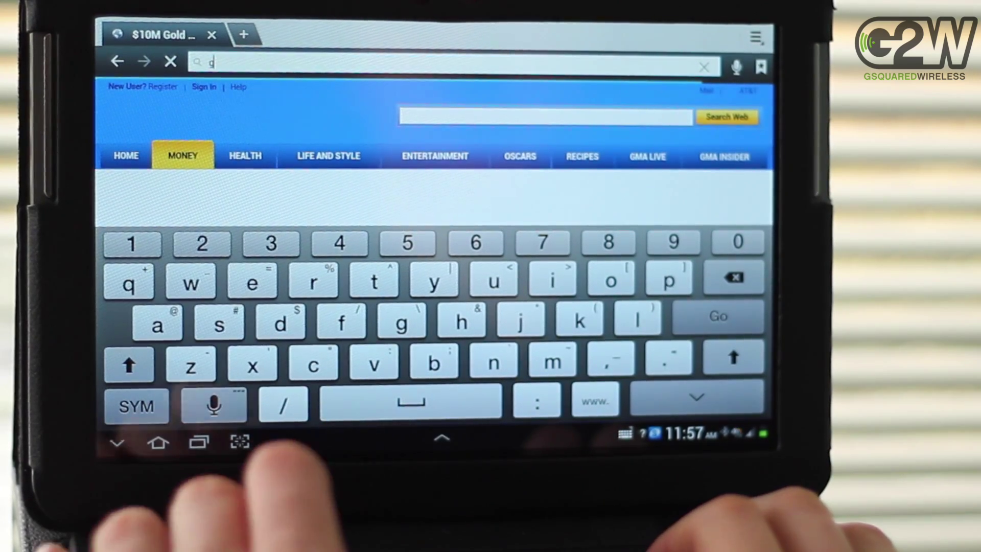
type("g2")
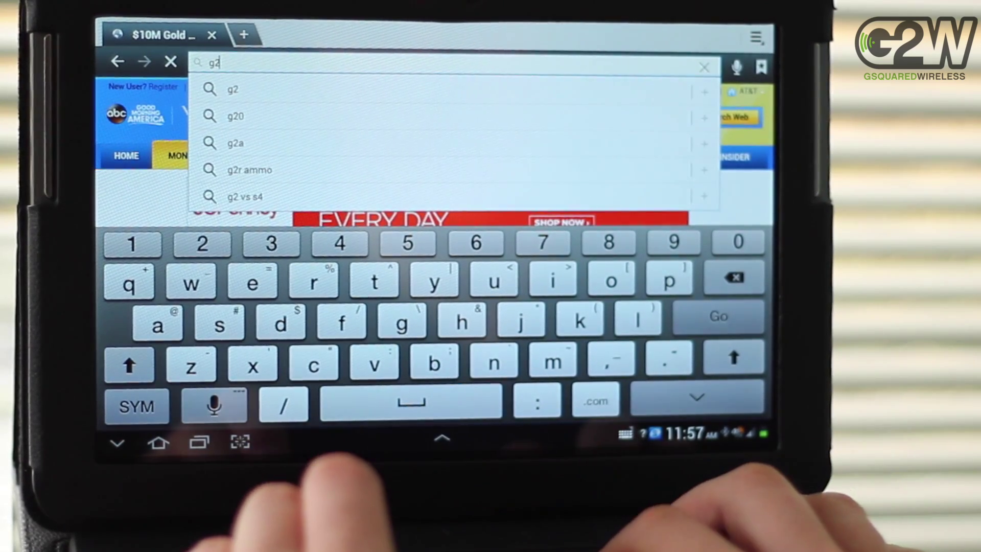
type("wirele")
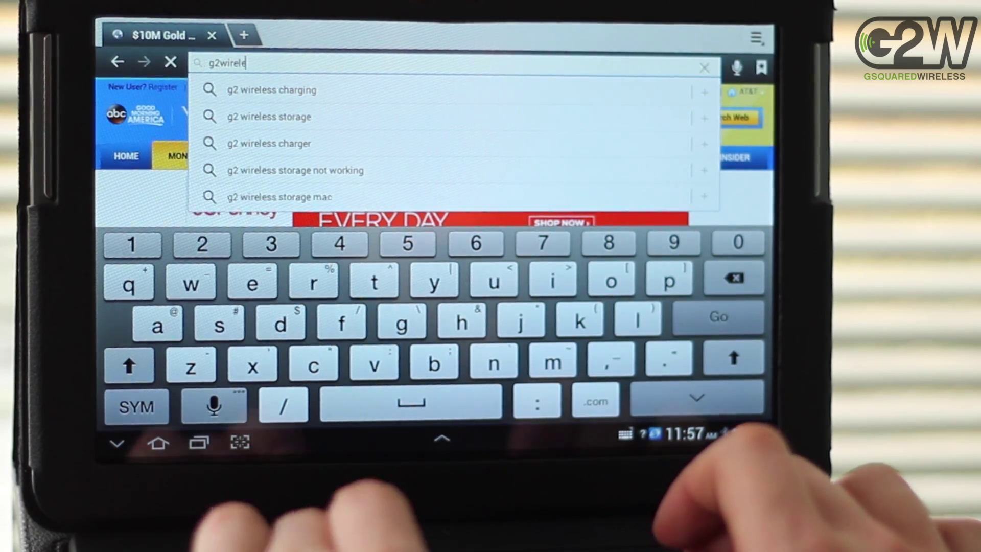
key("Escape")
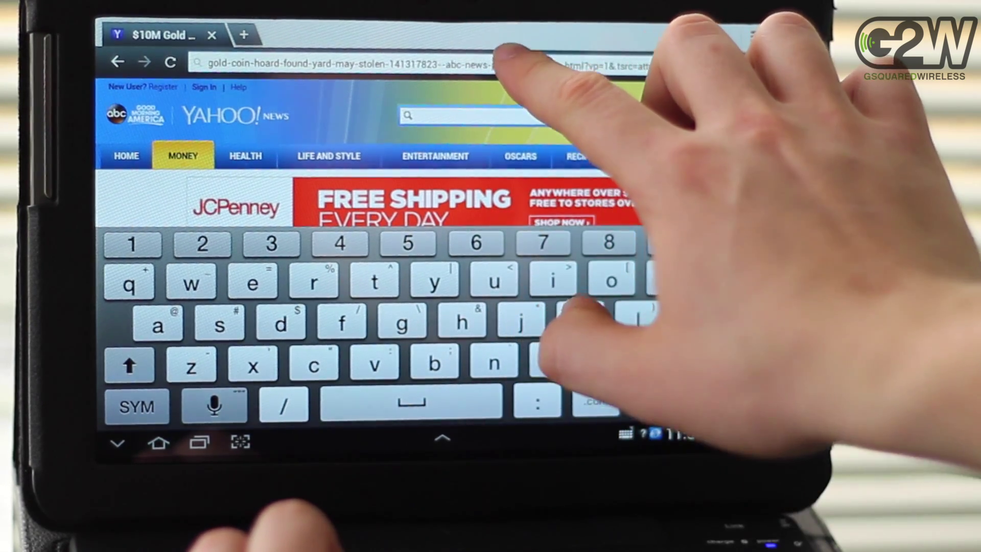
left_click(506, 63)
Step: Clear the test text from the address bar and dismiss the on-screen keyboard
left_click(506, 63)
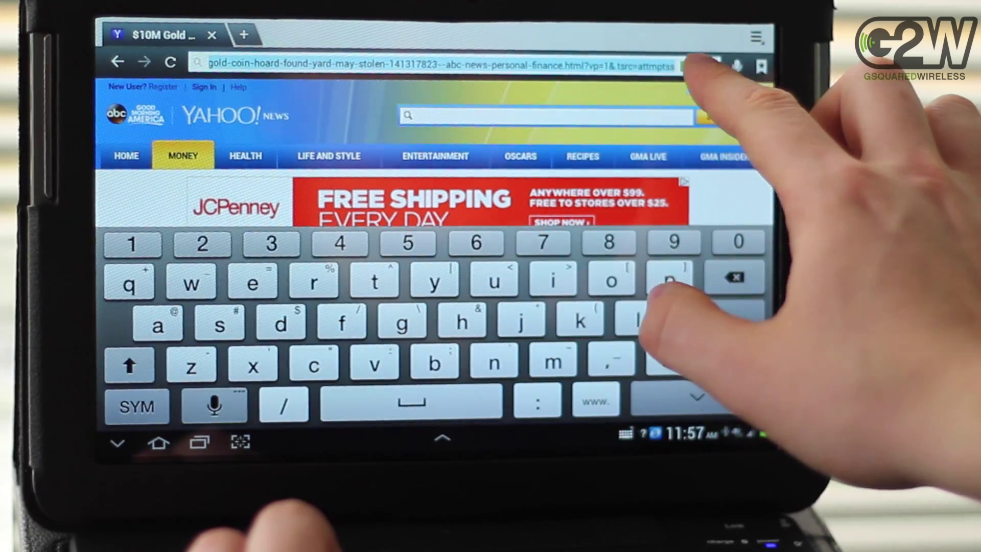
left_click(709, 64)
type("g")
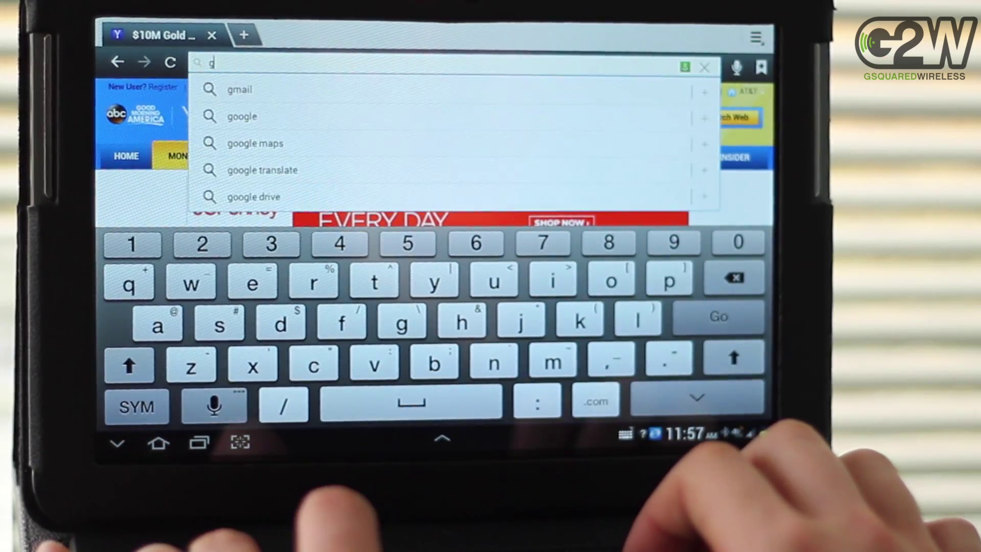
type("22")
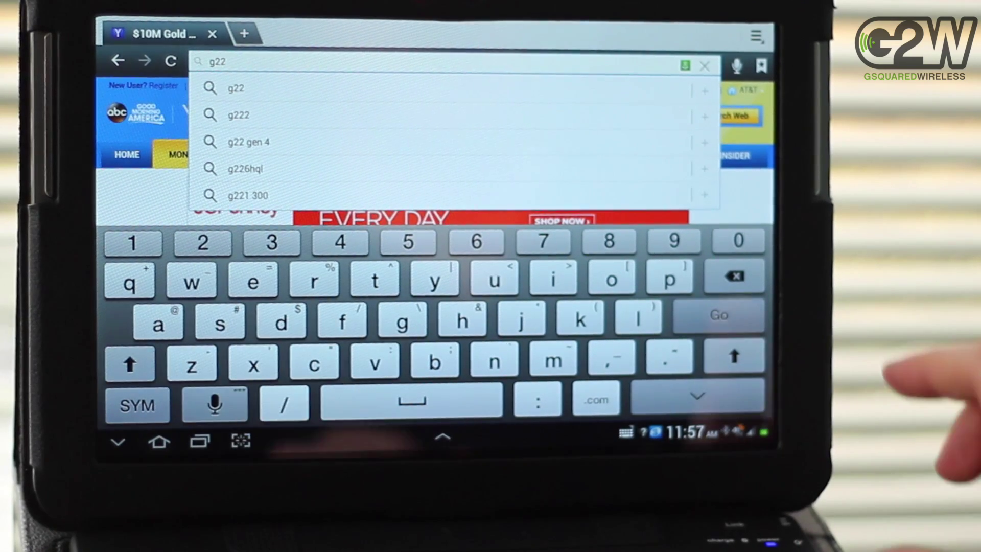
left_click(709, 65)
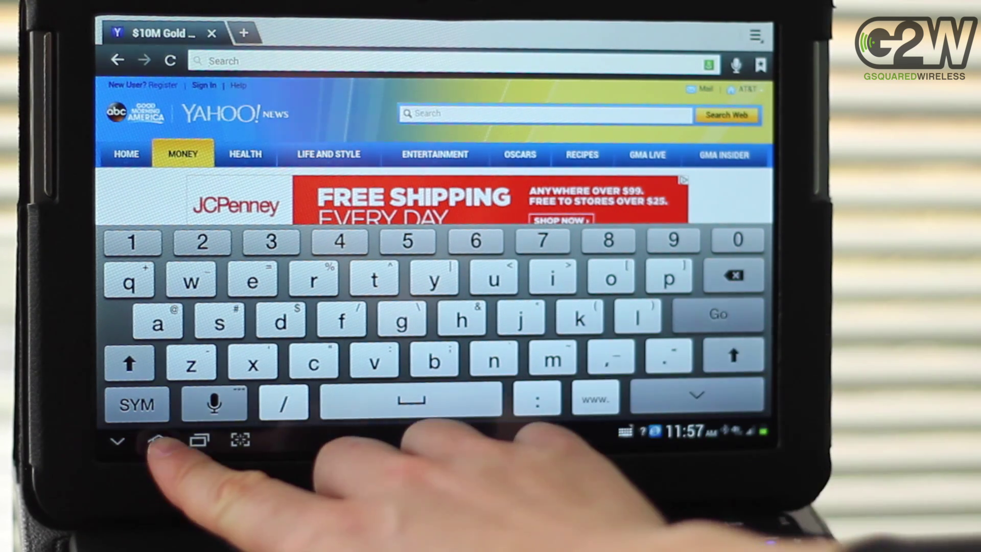
left_click(117, 441)
Step: Turn the Bluetooth switch off in the Settings Bluetooth page
left_click(159, 441)
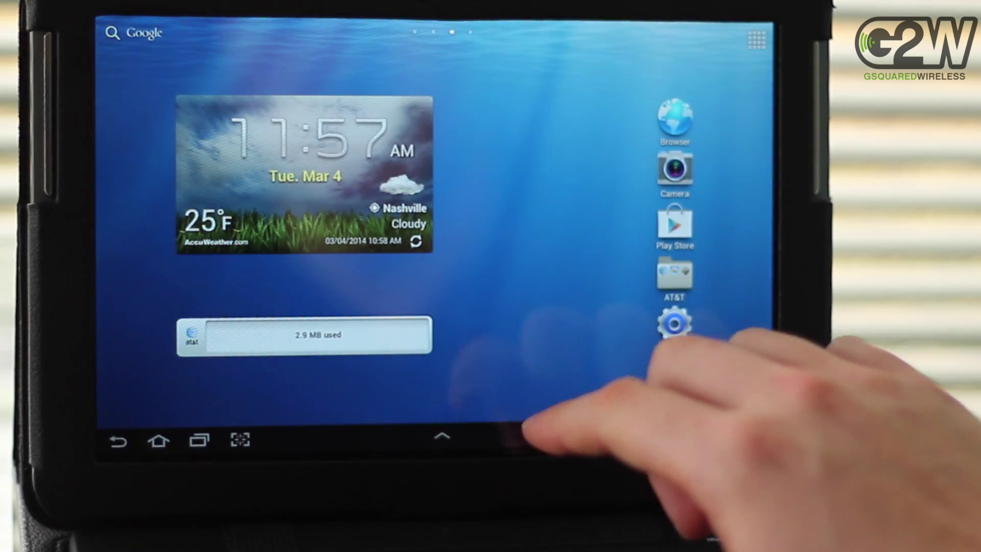
left_click(674, 324)
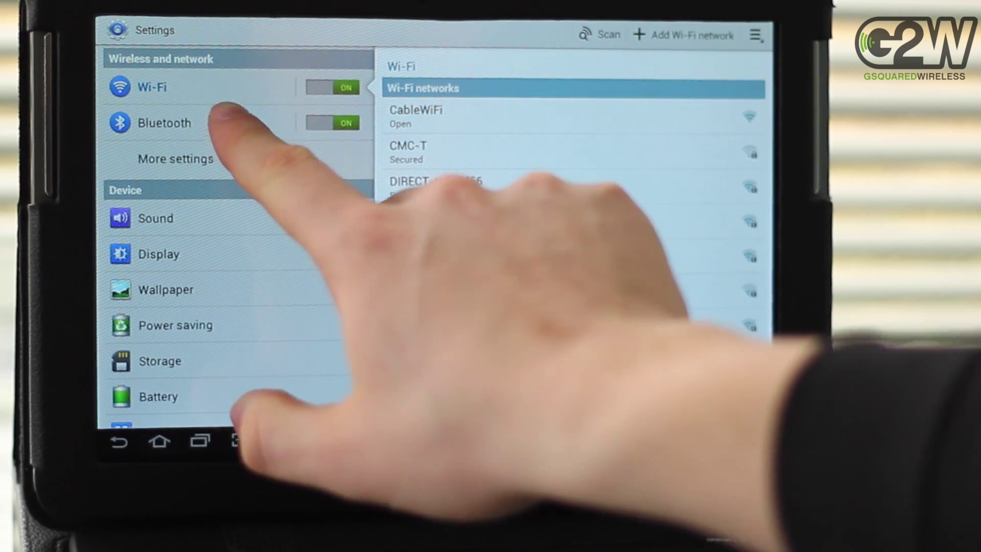
left_click(165, 122)
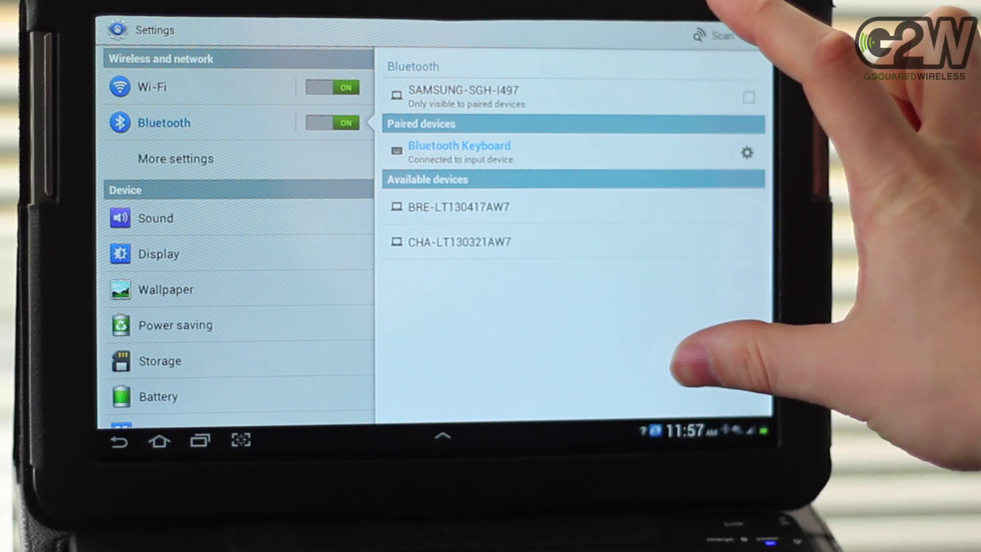
left_click(332, 122)
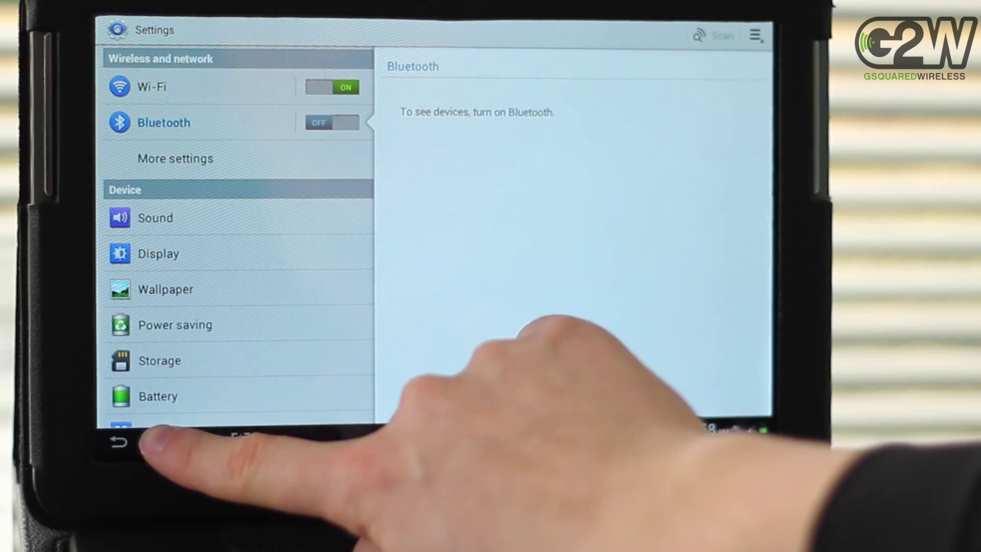
Step: Reopen the Browser on the Yahoo News gold coin hoard article and edit its address
left_click(159, 441)
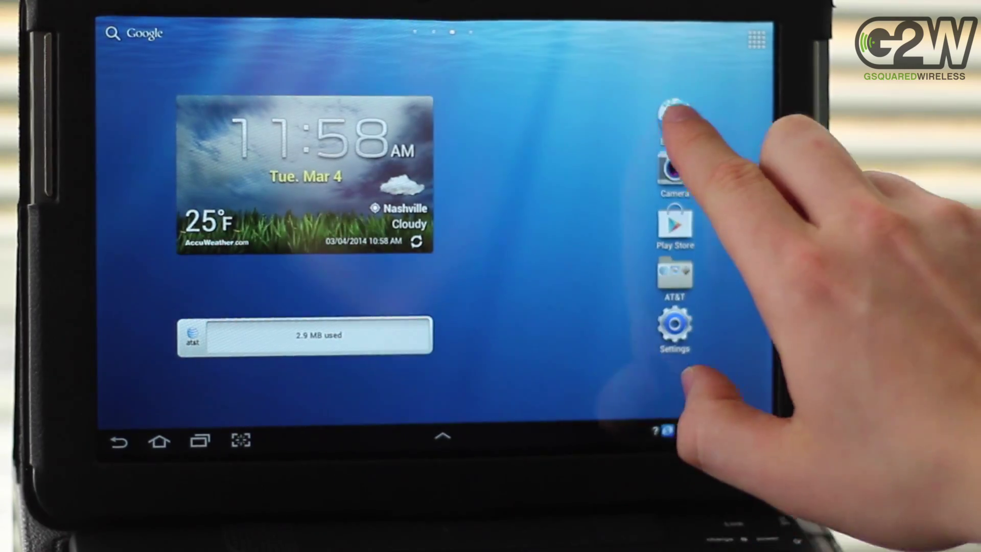
left_click(674, 115)
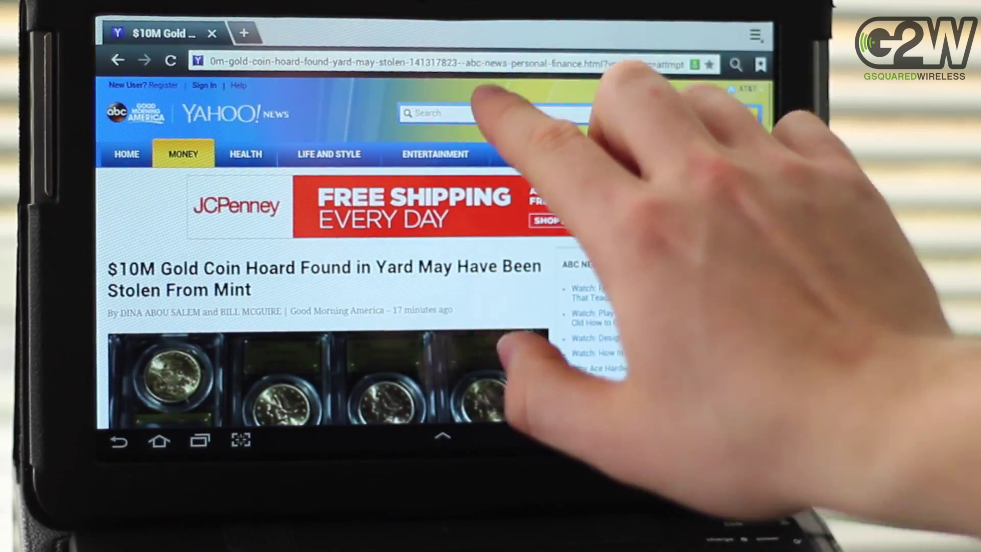
left_click(475, 63)
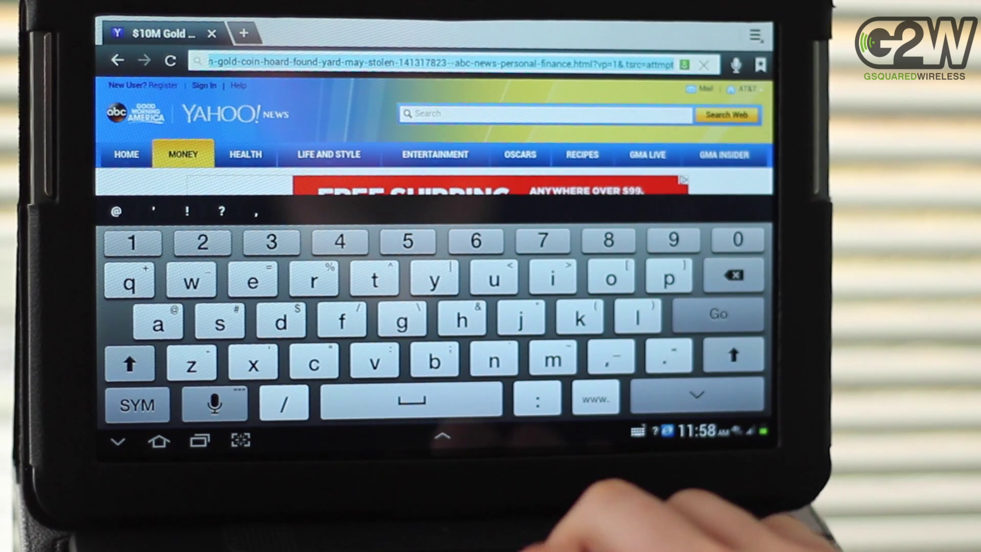